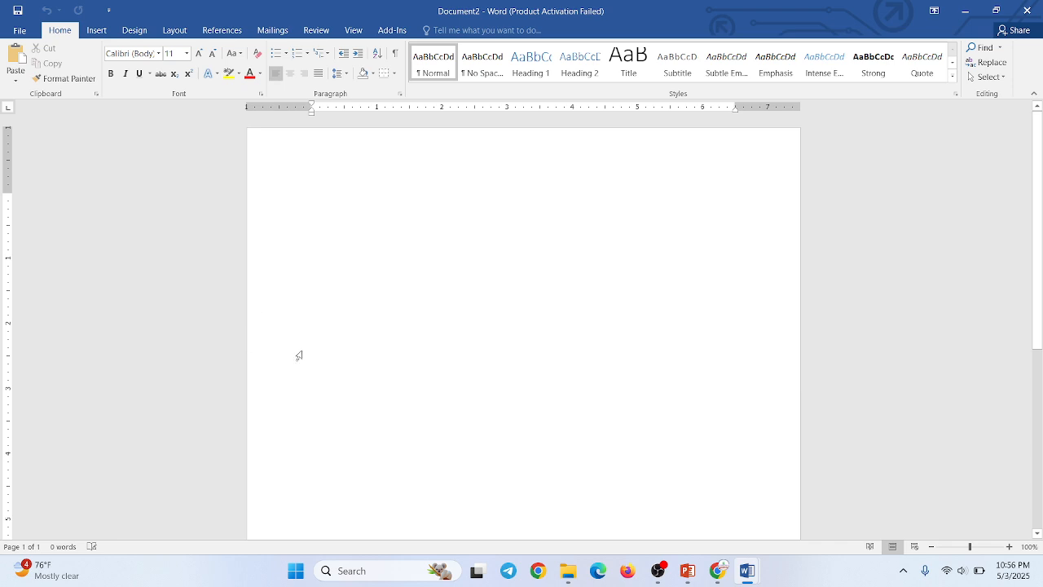
# View the slide on creating documents in PowerPoint, return to Document2 in Word, and create two new blank documents
pyautogui.click(687, 571)
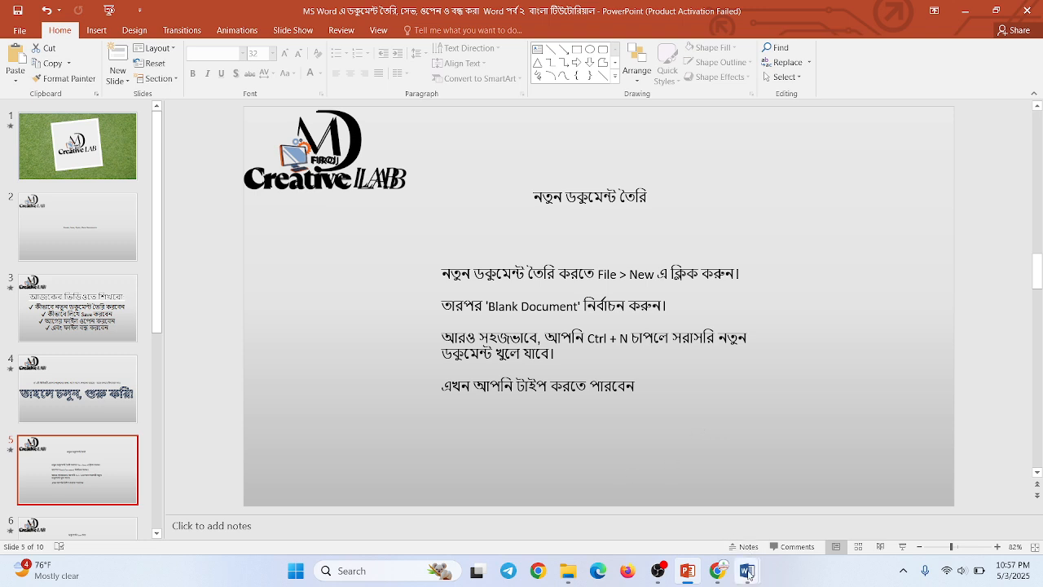
pyautogui.moveTo(747, 570)
pyautogui.click(850, 531)
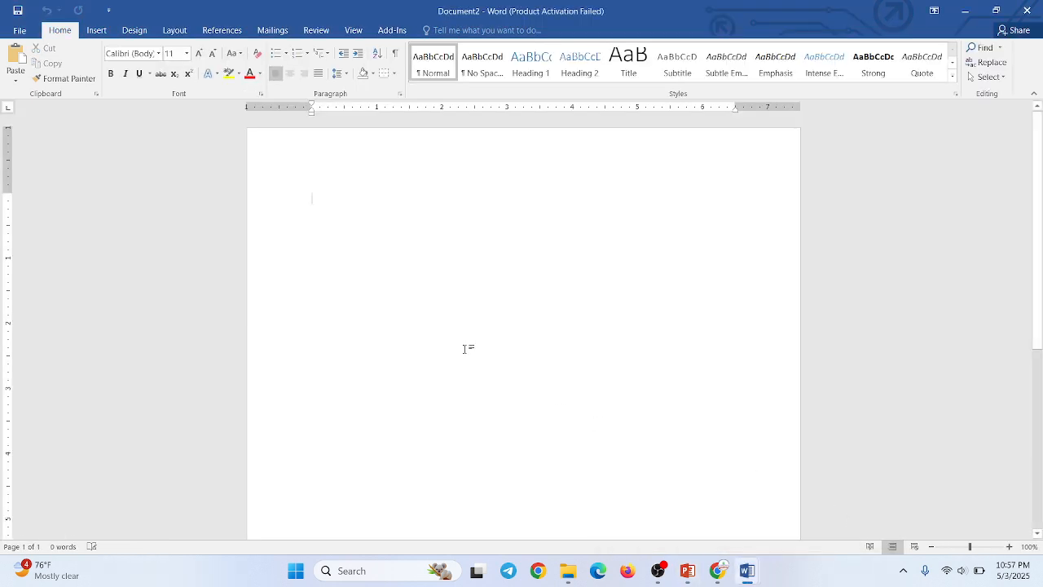
pyautogui.hotkey('ctrl', 'n')
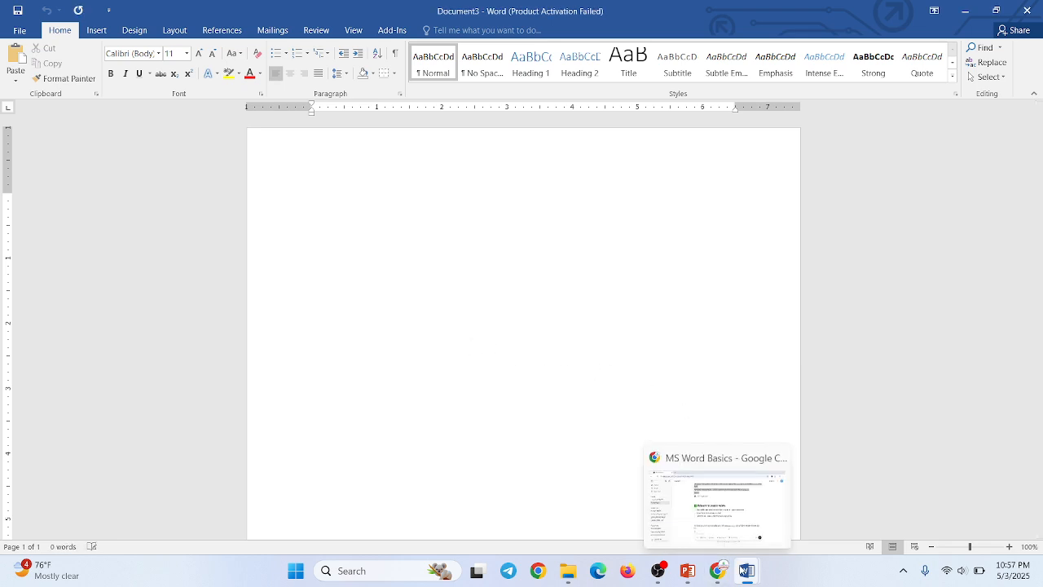
pyautogui.moveTo(747, 571)
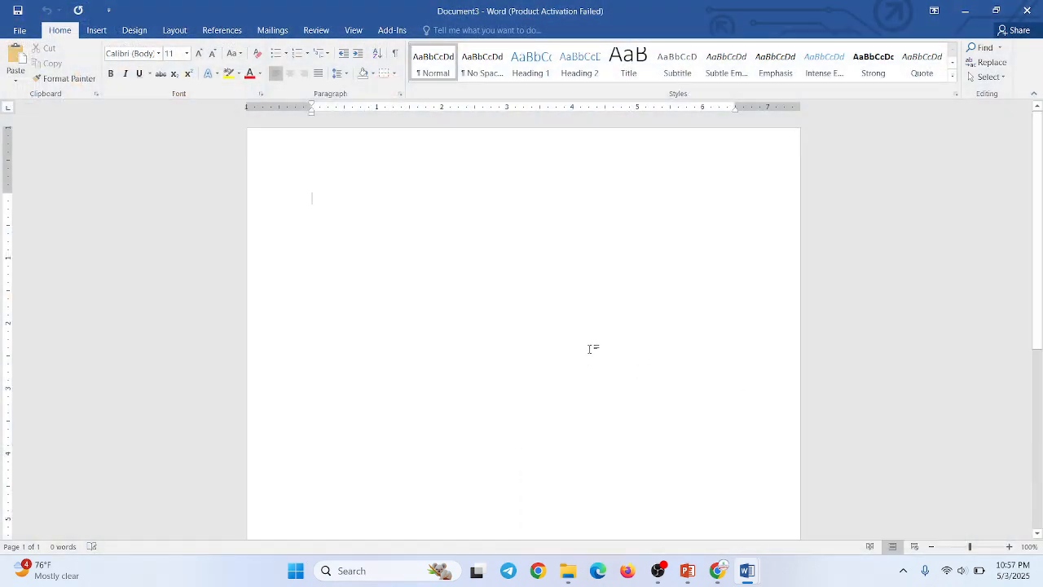
pyautogui.hotkey('ctrl', 'n')
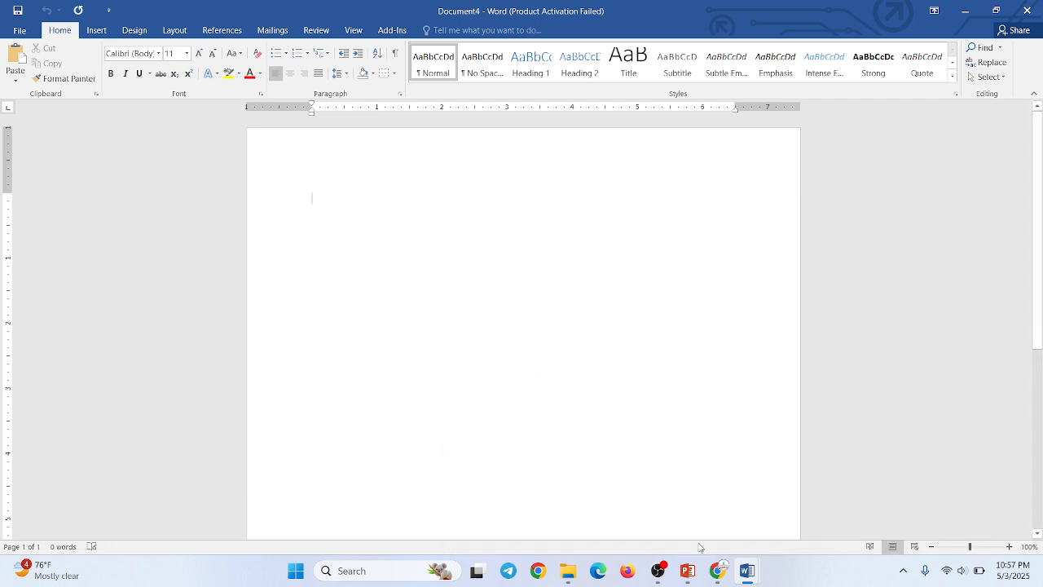
# Switch to the PowerPoint presentation and run its slide show
pyautogui.click(687, 570)
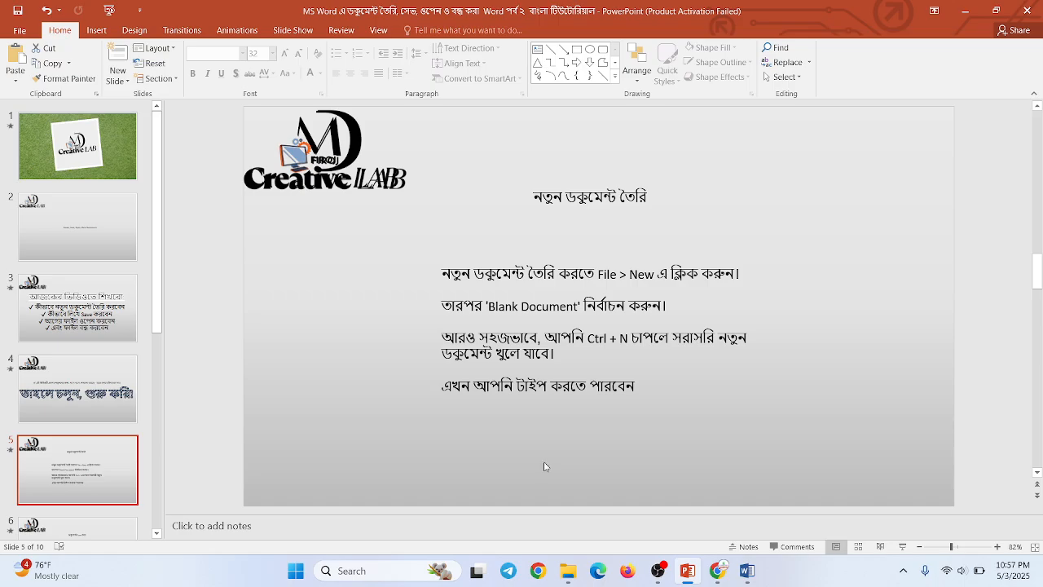
pyautogui.press('F5')
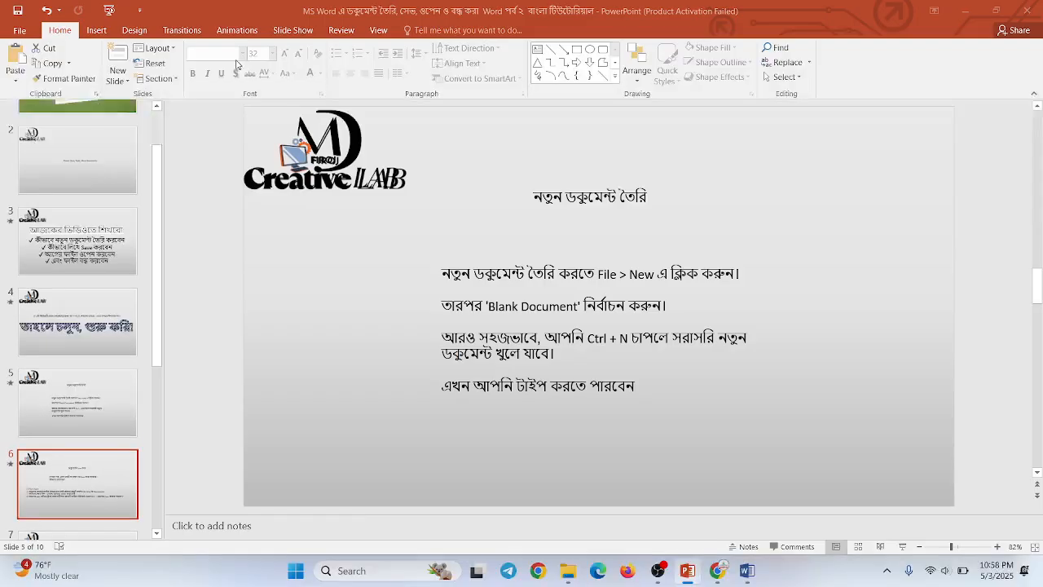
# Switch to the newest blank Word document, Document4, and enter the creative lab's full name in capitals
pyautogui.click(748, 571)
pyautogui.moveTo(815, 519)
pyautogui.click(938, 502)
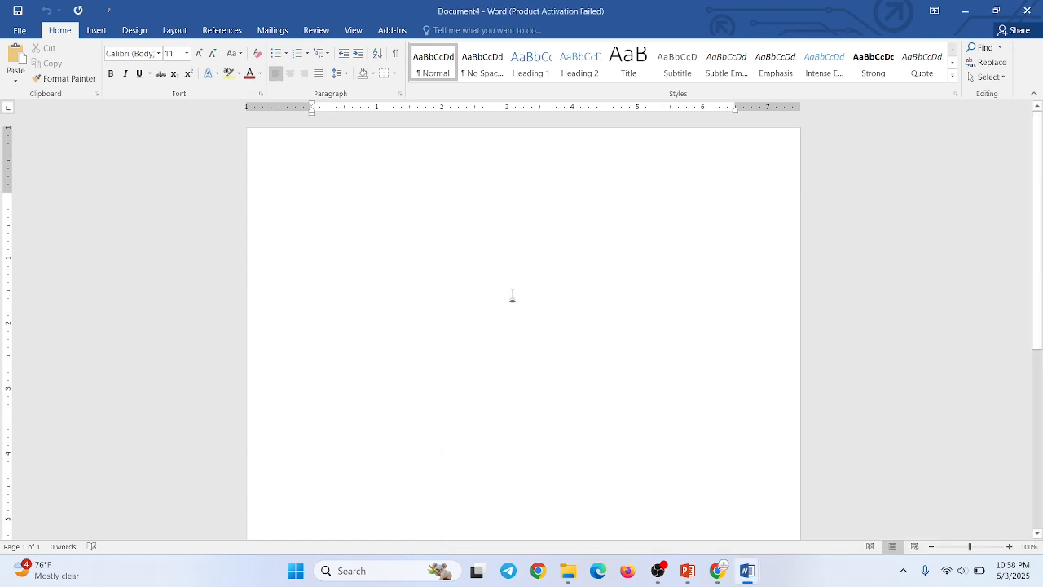
pyautogui.write('MD F')
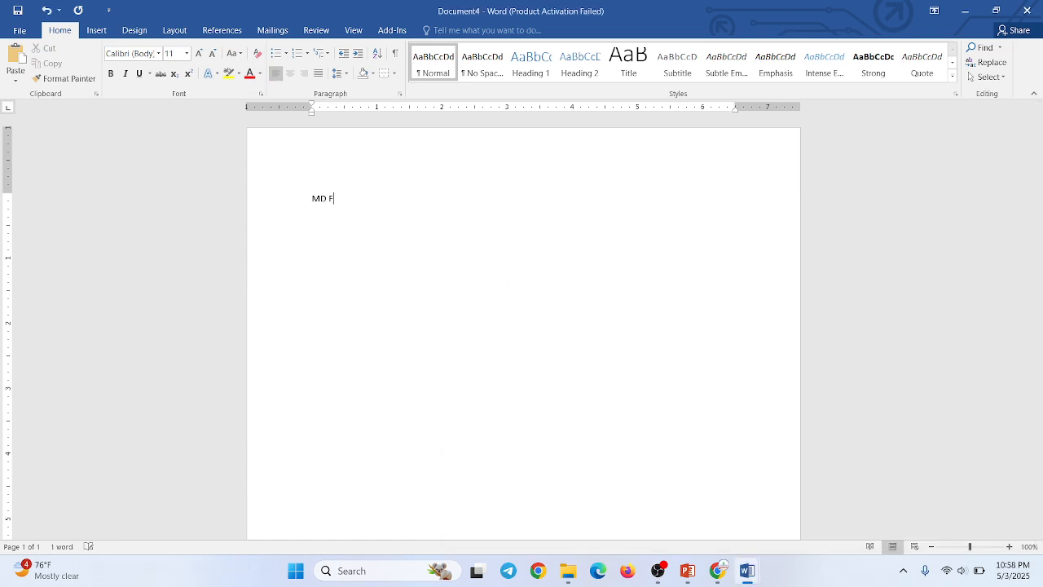
pyautogui.write('IROJ CRETIVE LAB')
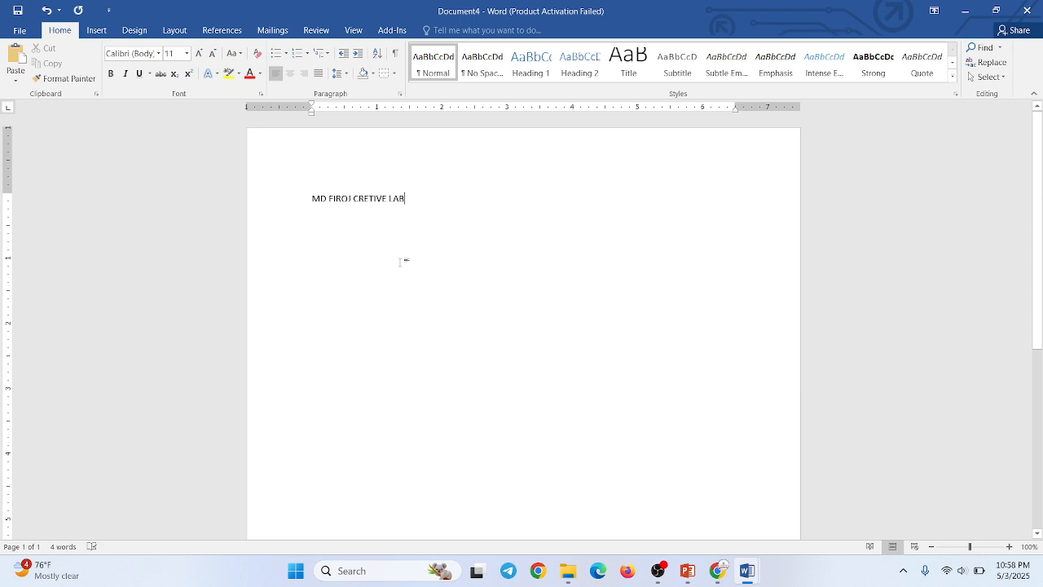
# Start saving the document to this PC and open the Save As dialog for browsing folders
pyautogui.click(19, 30)
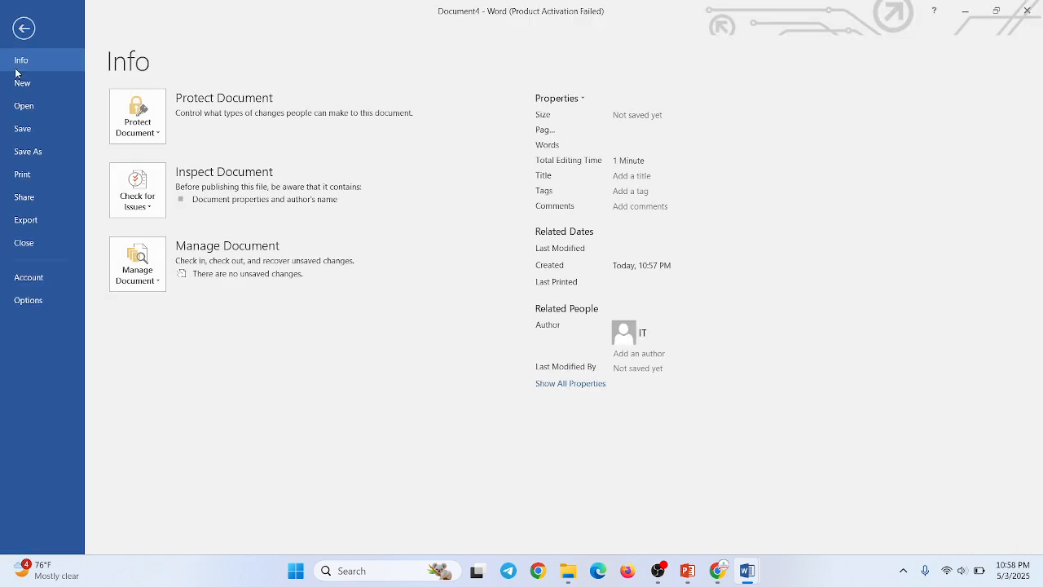
pyautogui.click(25, 133)
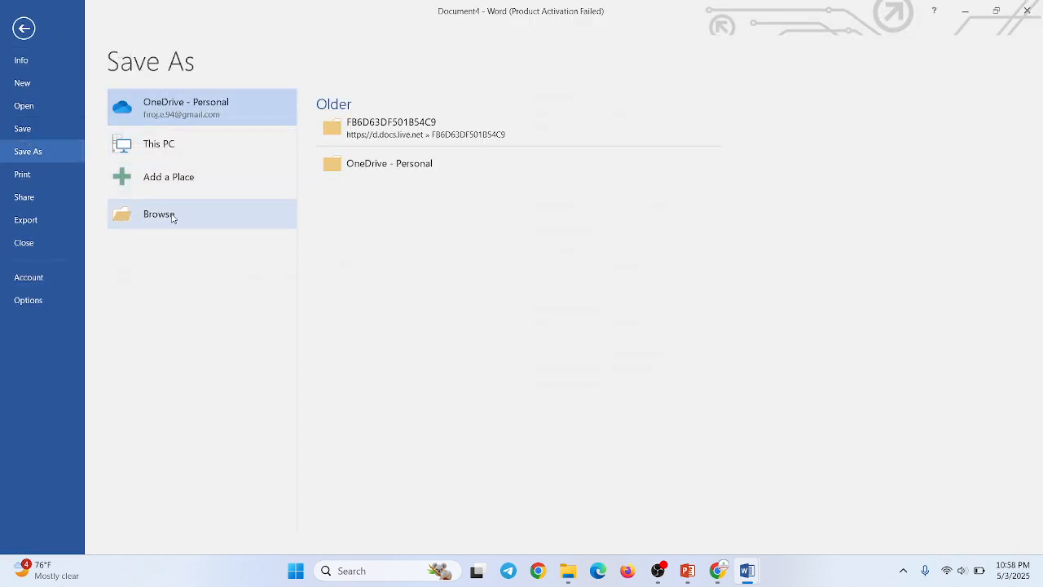
pyautogui.click(161, 151)
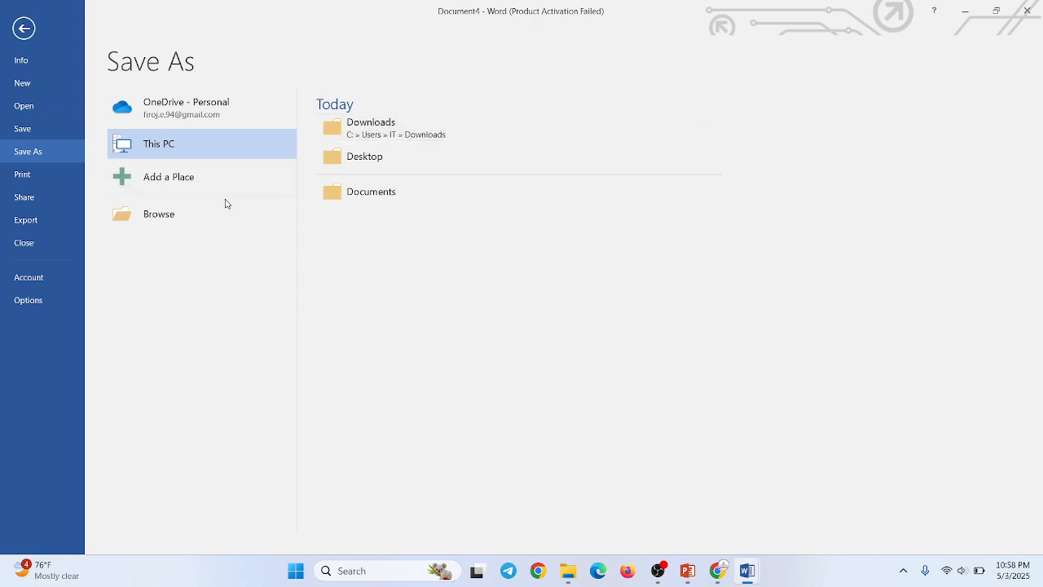
pyautogui.click(190, 216)
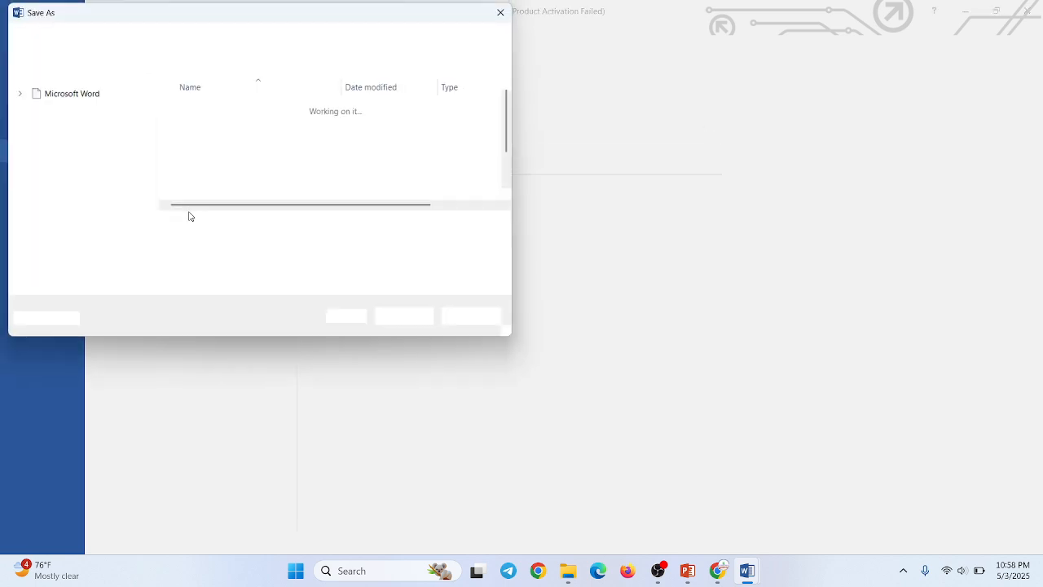
# Choose the drive New Volume (E:) as the save location
pyautogui.scroll(2, 49, 157)
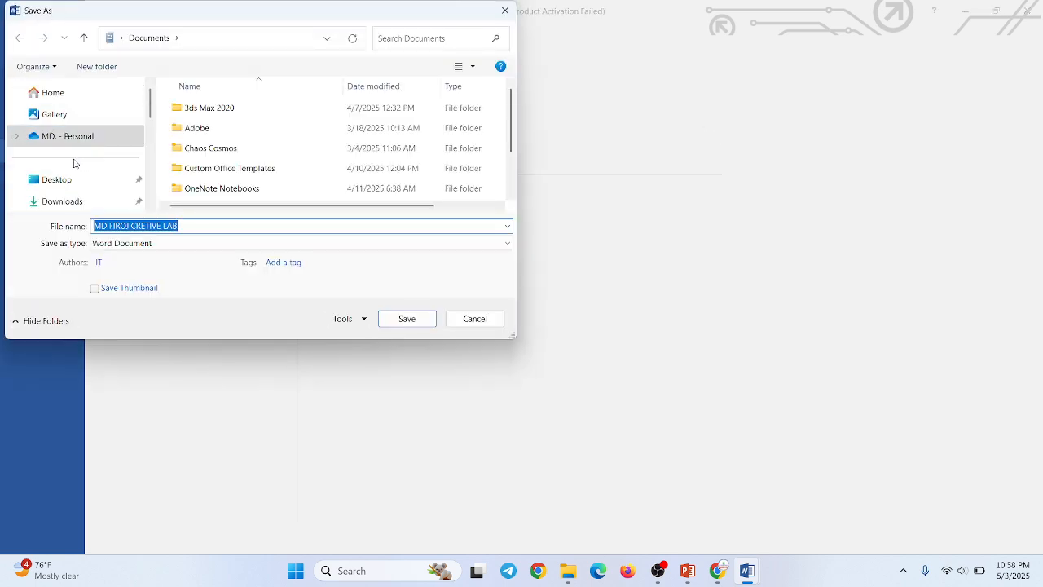
pyautogui.scroll(-8, 69, 171)
pyautogui.scroll(3, 68, 176)
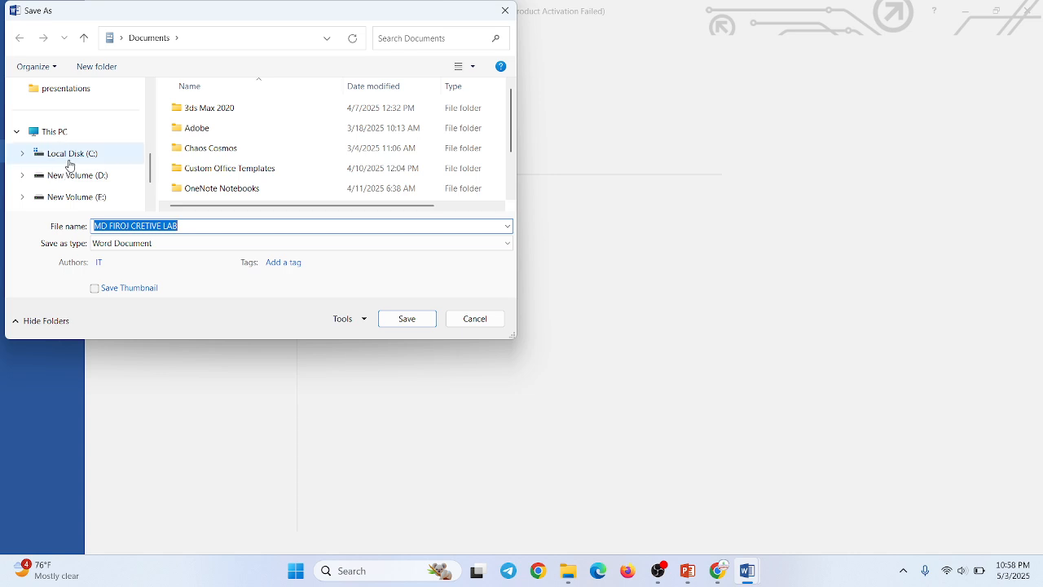
pyautogui.click(70, 176)
pyautogui.click(81, 197)
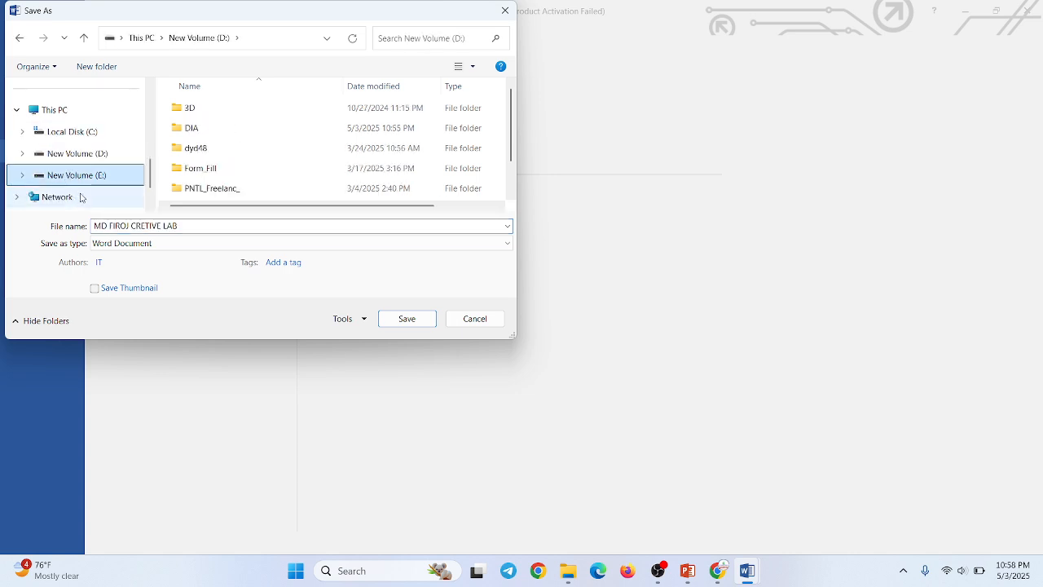
# Set the file name to "My First Document"
pyautogui.click(159, 226)
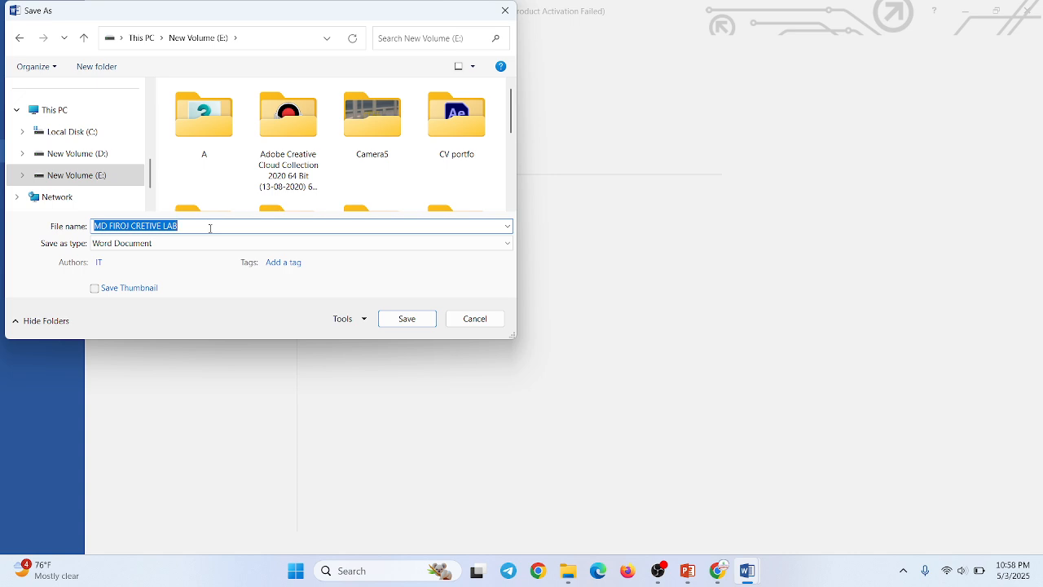
pyautogui.write('My')
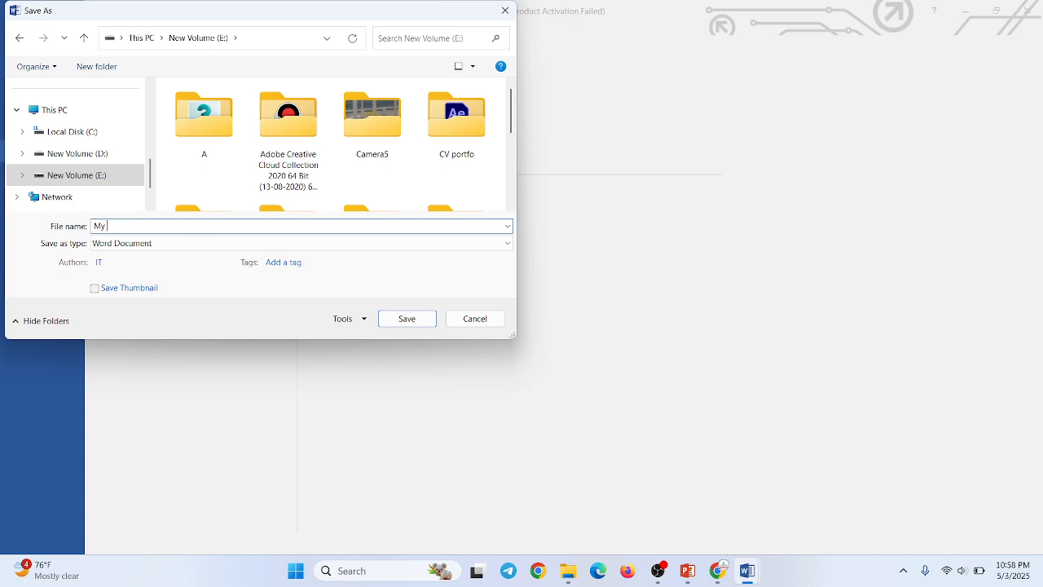
pyautogui.write(' Firss')
pyautogui.write('Document')
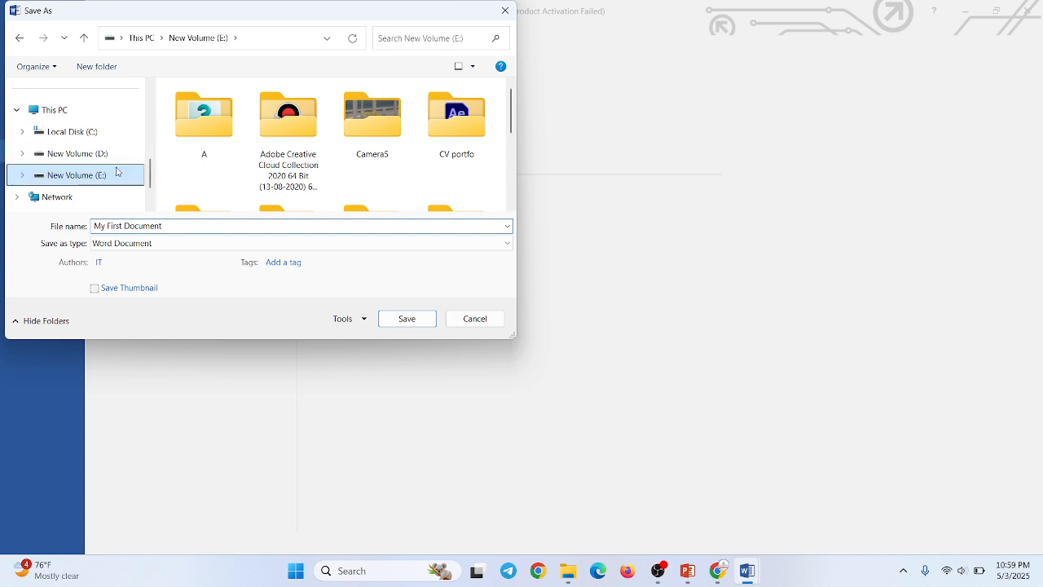
# Choose the Downloads folder as the save location and save the document
pyautogui.scroll(3, 116, 172)
pyautogui.scroll(2, 65, 146)
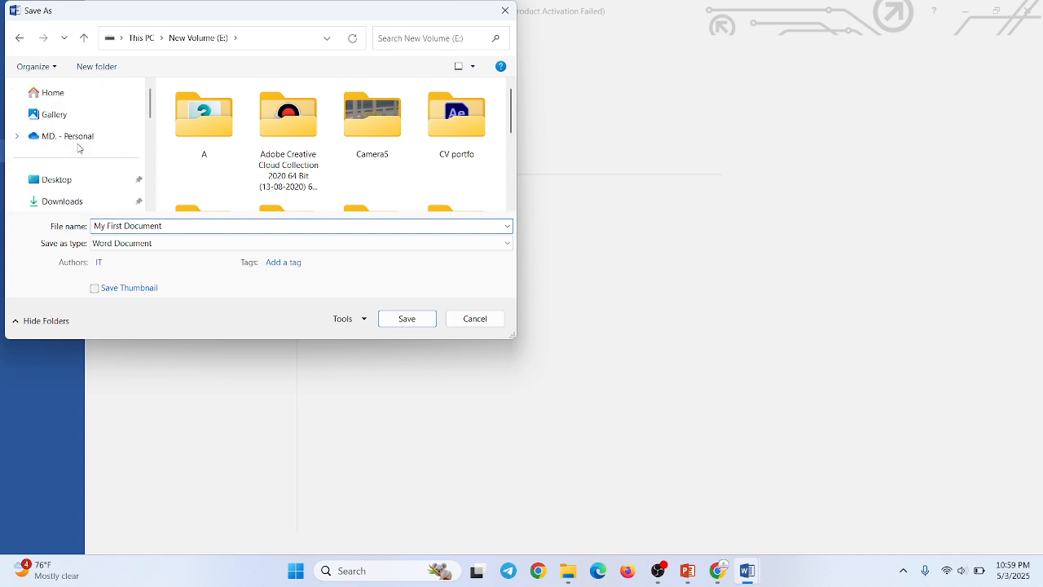
pyautogui.click(37, 202)
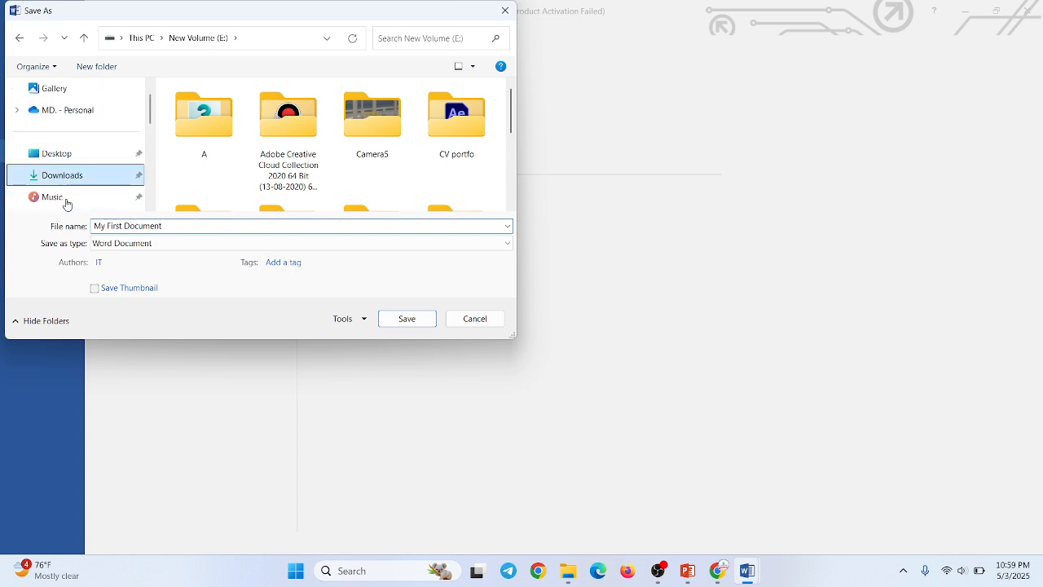
pyautogui.click(401, 319)
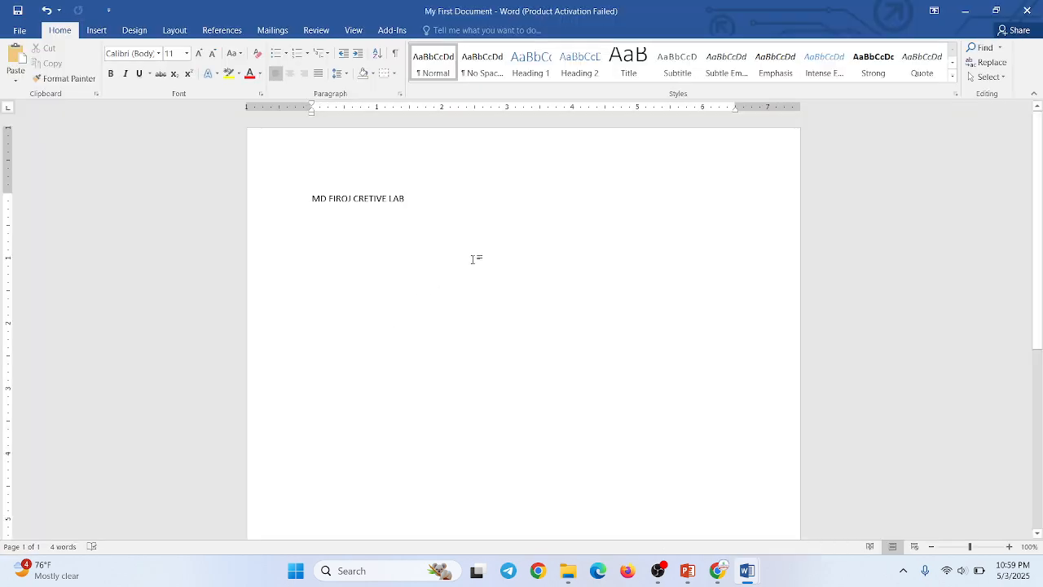
# View the slide on saving in PowerPoint, and check the Word windows Document3 and My First Document
pyautogui.click(690, 570)
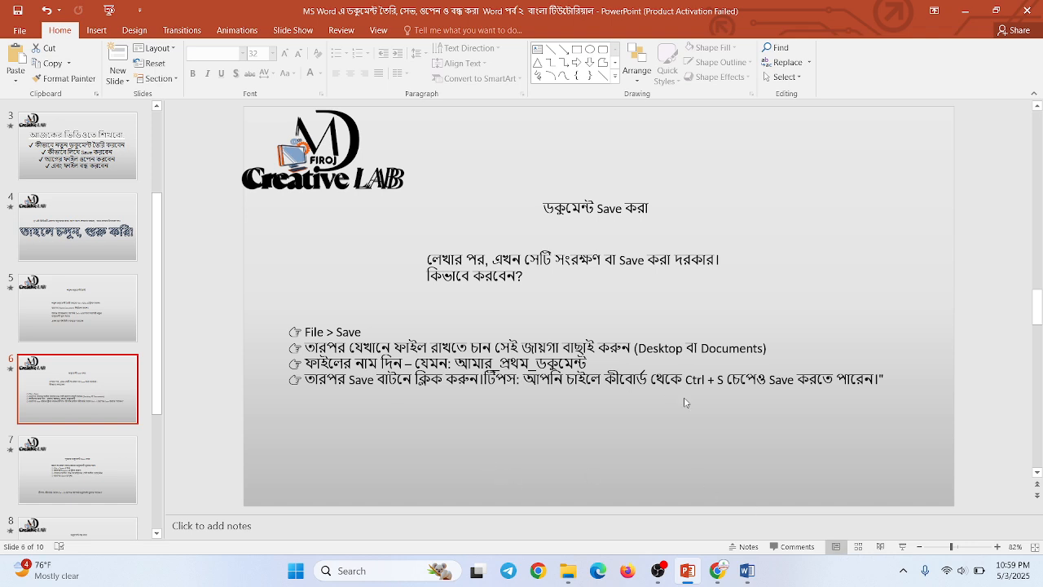
pyautogui.moveTo(747, 571)
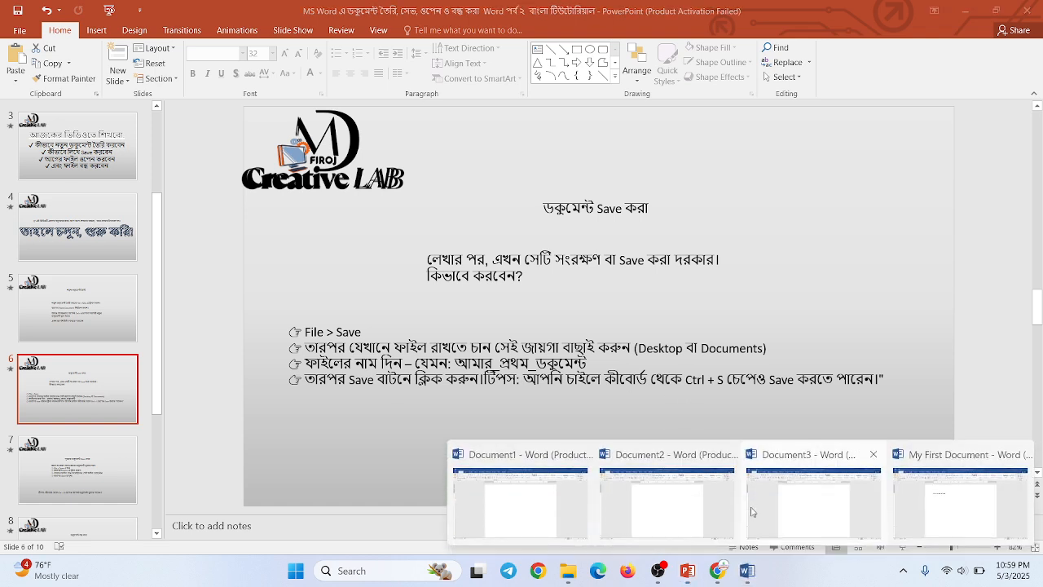
pyautogui.click(829, 489)
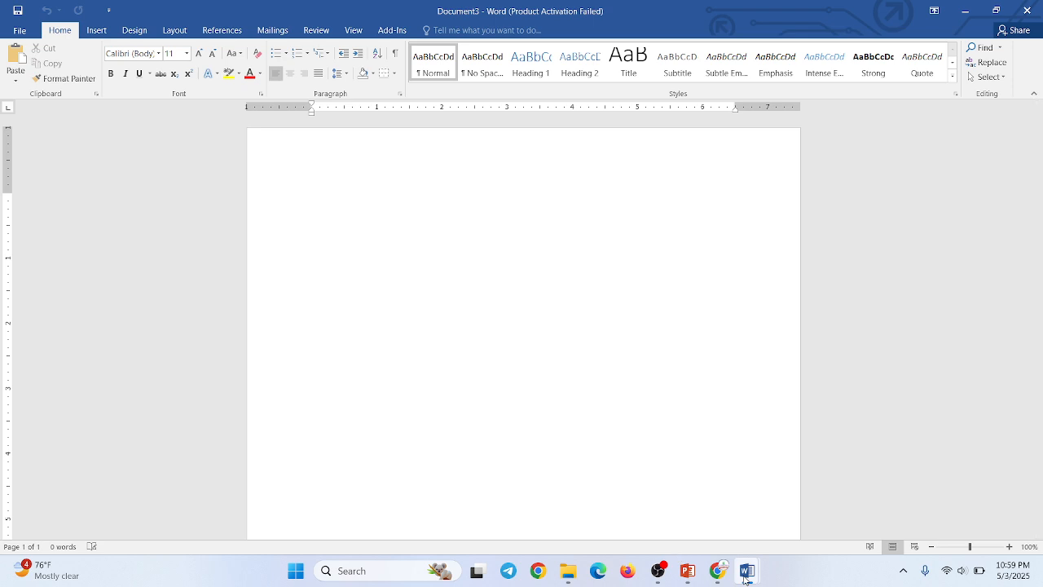
pyautogui.click(918, 518)
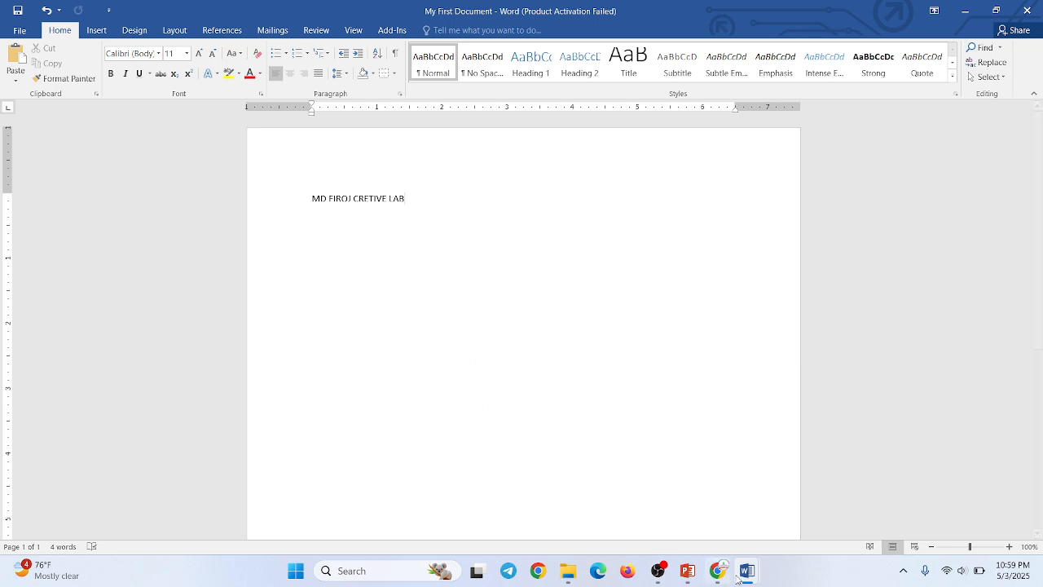
# Bring up the Save As locations for the blank Document2 and return to the document without saving
pyautogui.moveTo(748, 571)
pyautogui.click(694, 517)
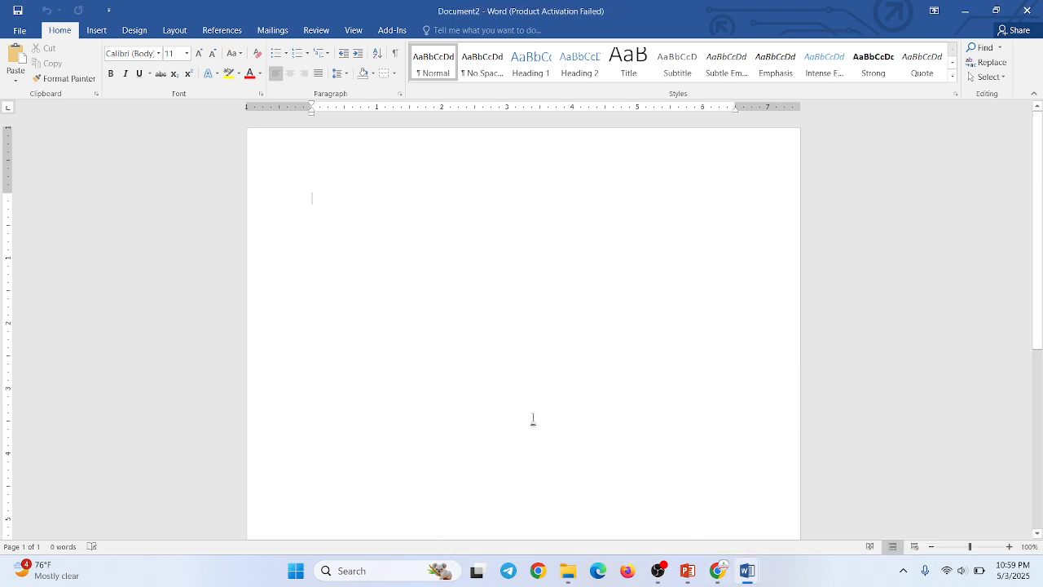
pyautogui.hotkey('ctrl', 's')
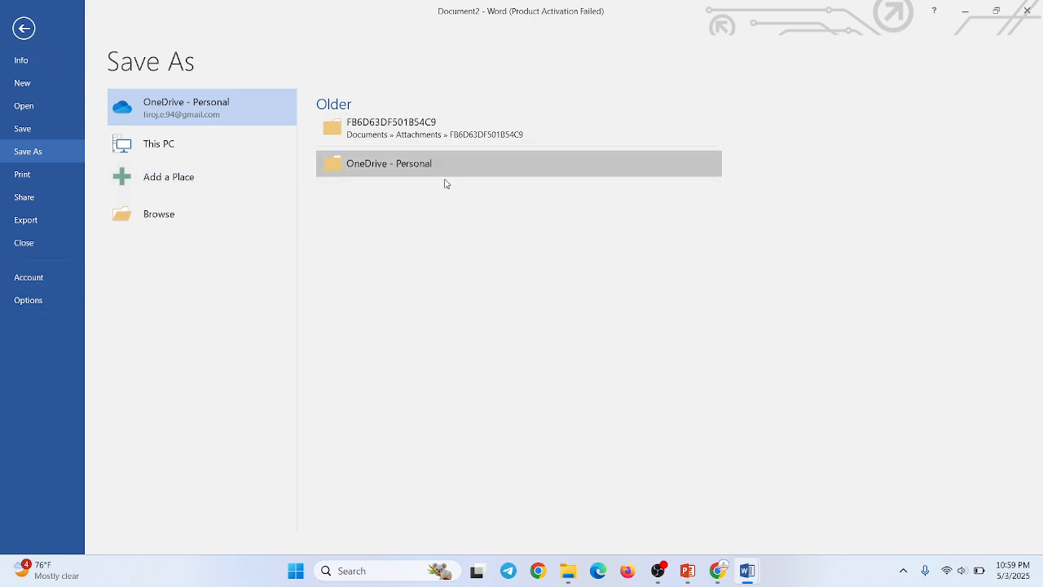
pyautogui.click(24, 28)
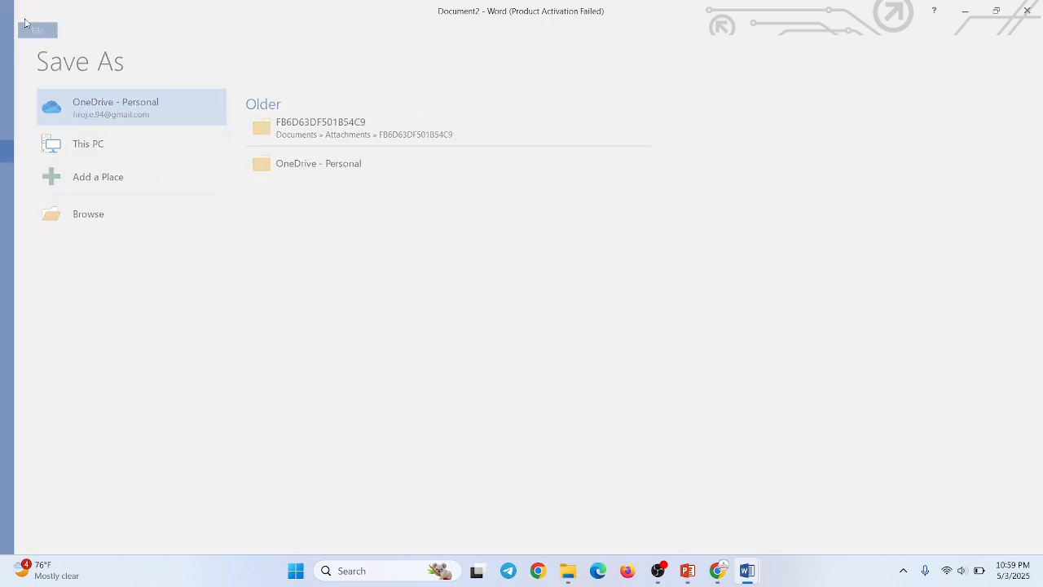
# Switch to PowerPoint, present the slides on saving and on opening an old document, and end the show
pyautogui.moveTo(685, 563)
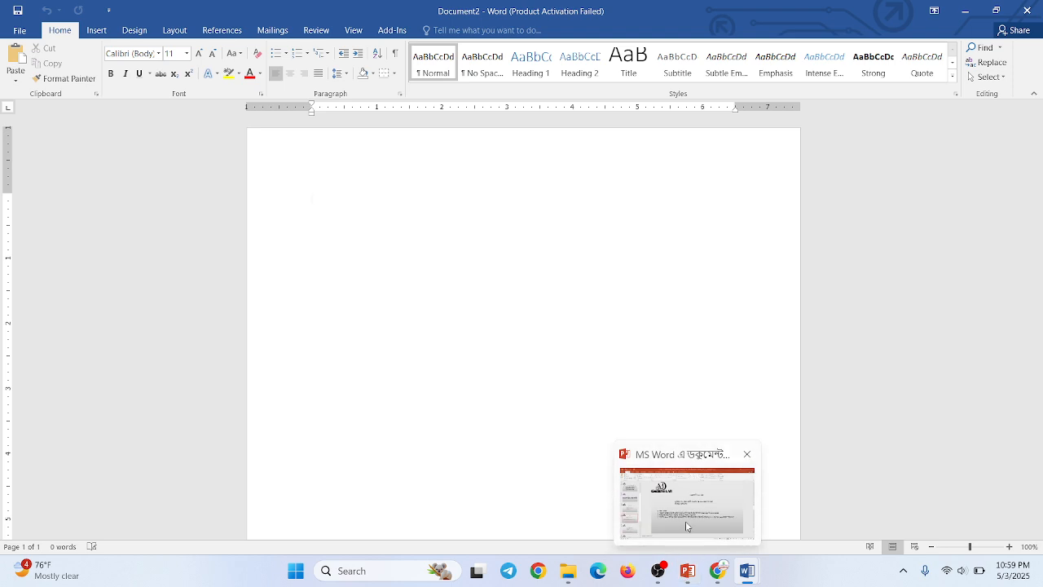
pyautogui.click(685, 521)
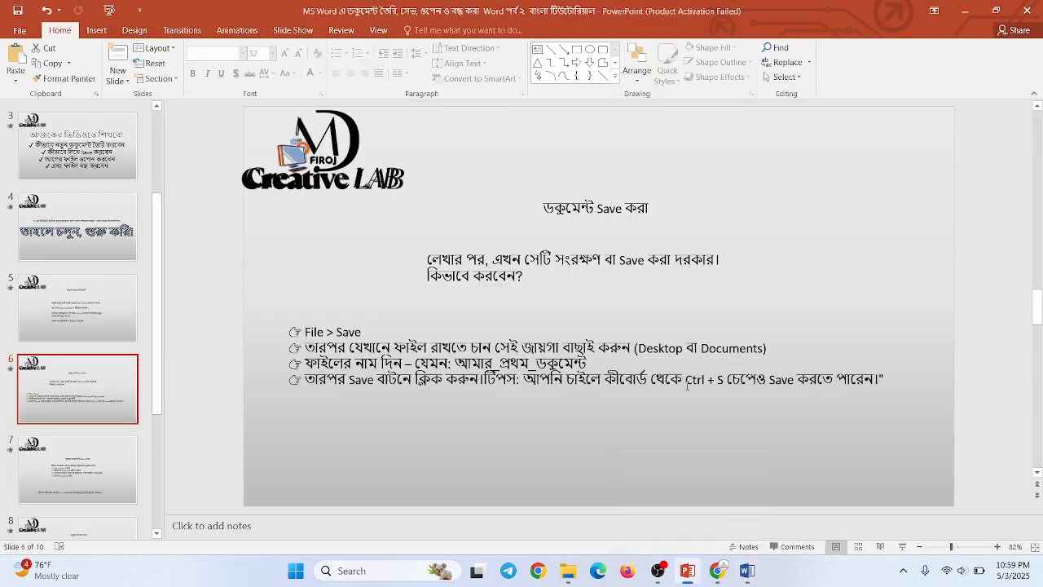
pyautogui.click(902, 547)
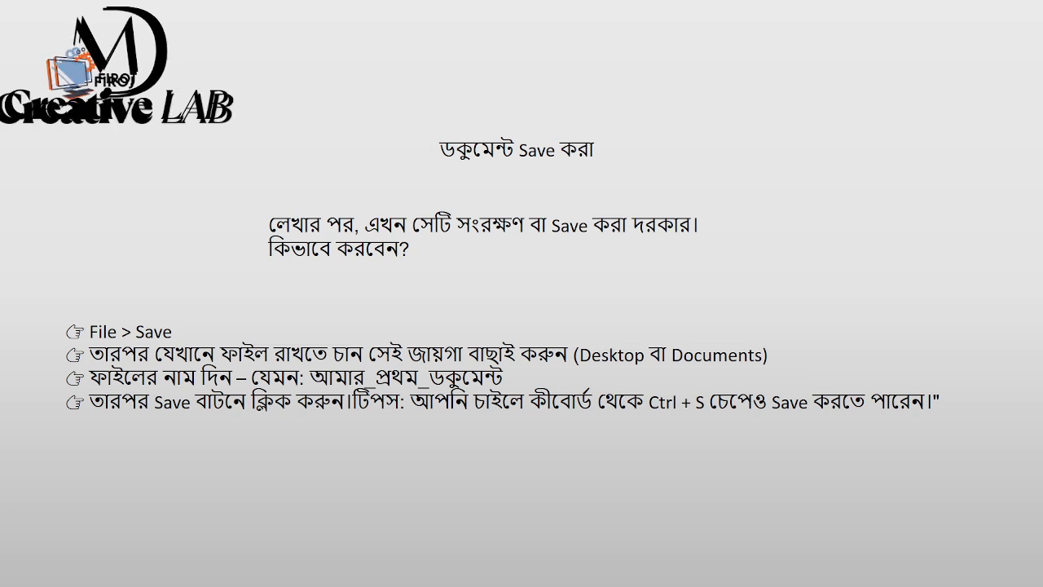
pyautogui.press('Right')
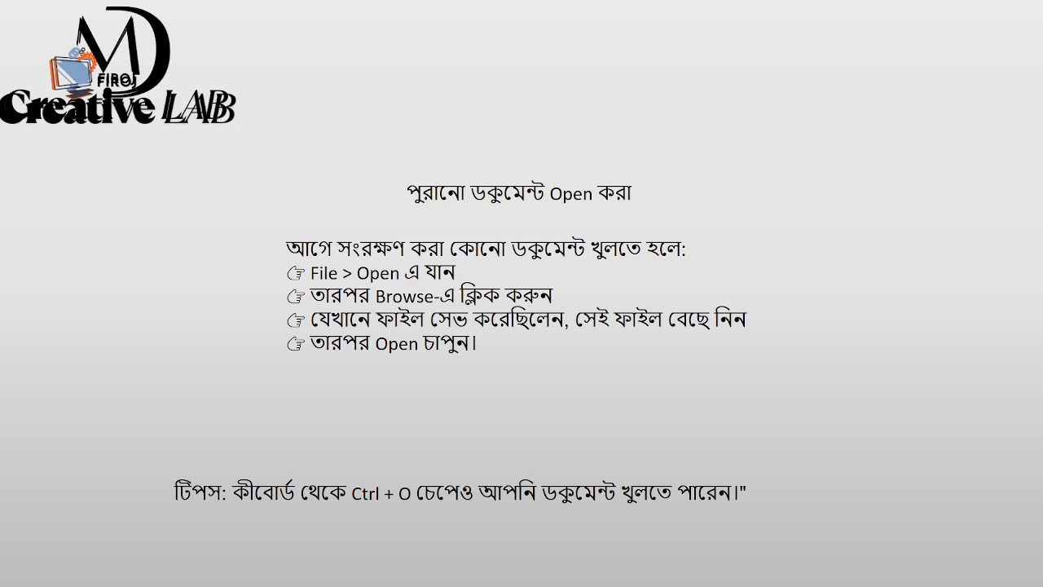
pyautogui.press('Escape')
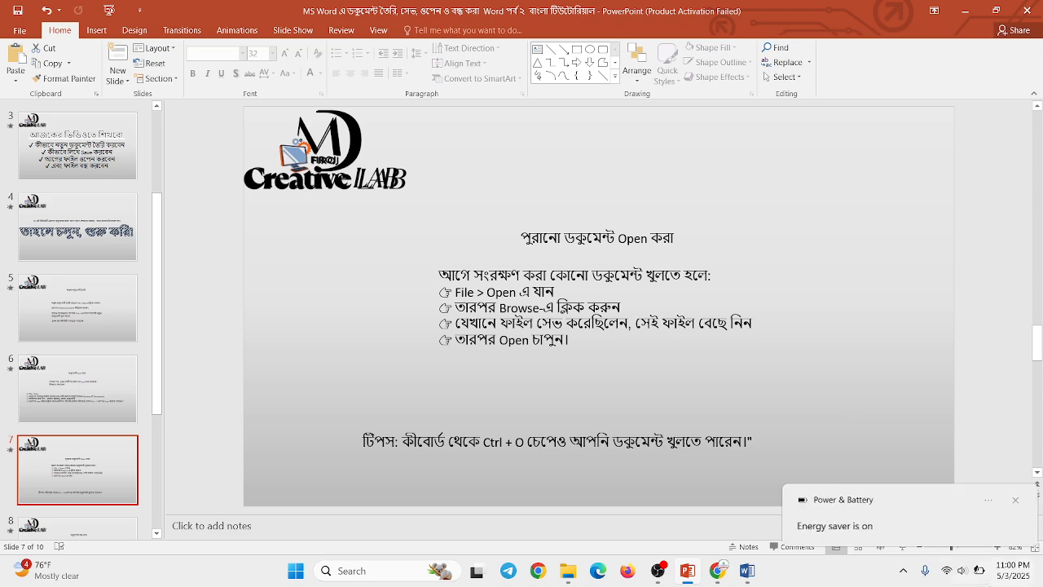
# Switch to the My First Document window in Word and open the saved My First Document by browsing to the Downloads folder
pyautogui.click(753, 570)
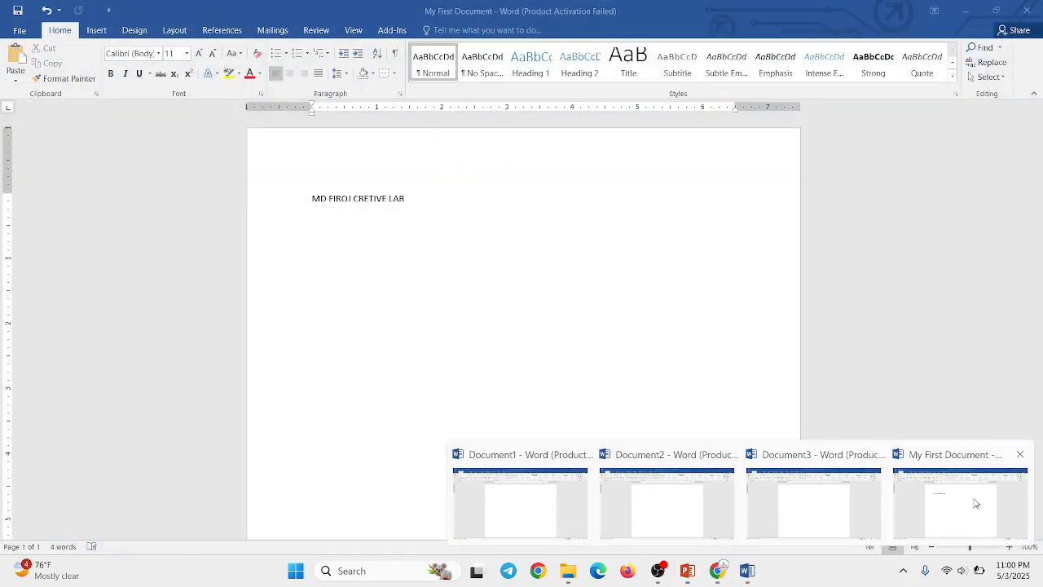
pyautogui.click(958, 501)
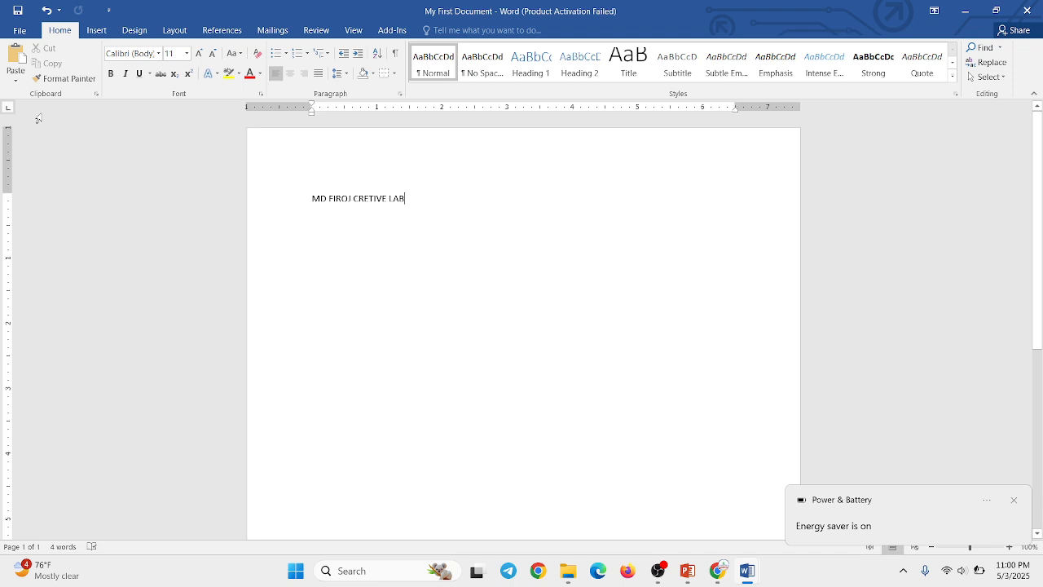
pyautogui.click(21, 30)
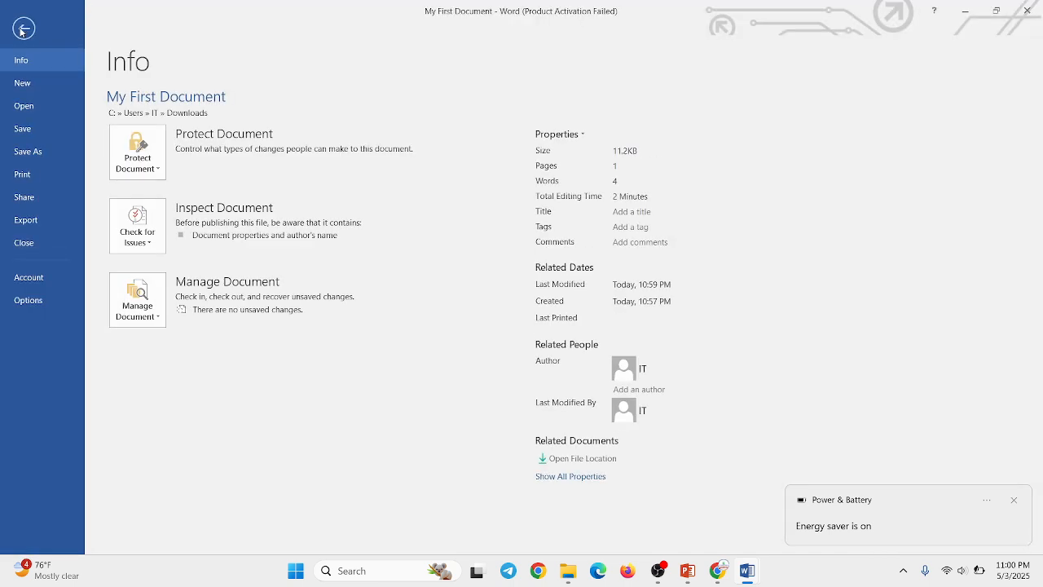
pyautogui.click(28, 114)
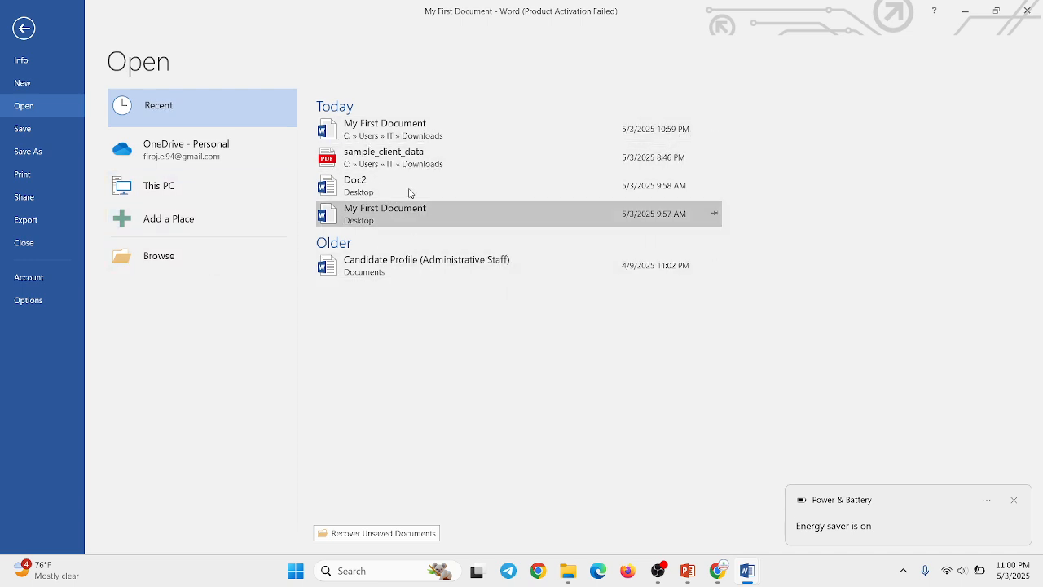
pyautogui.click(228, 253)
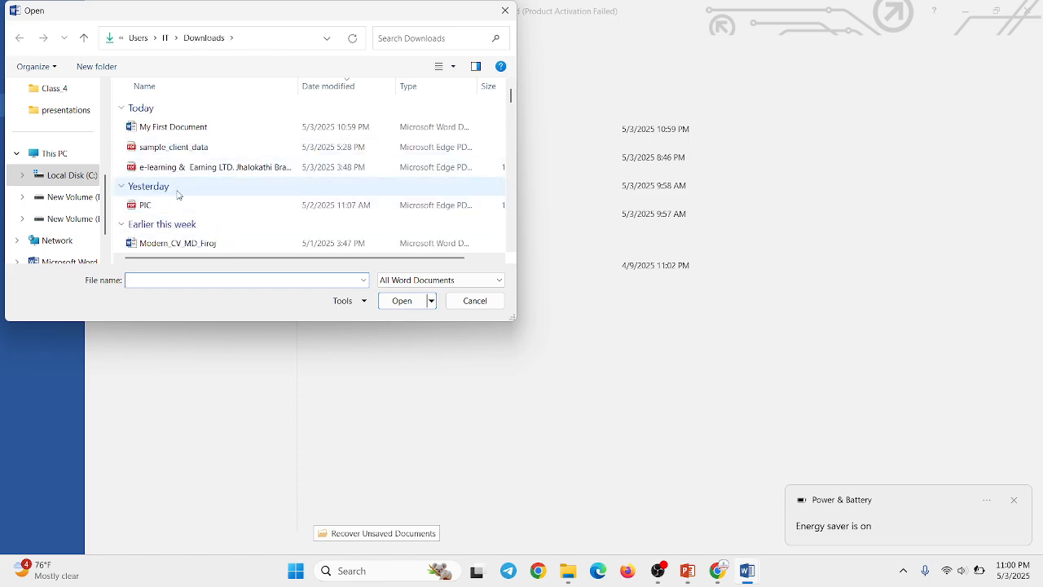
pyautogui.click(172, 130)
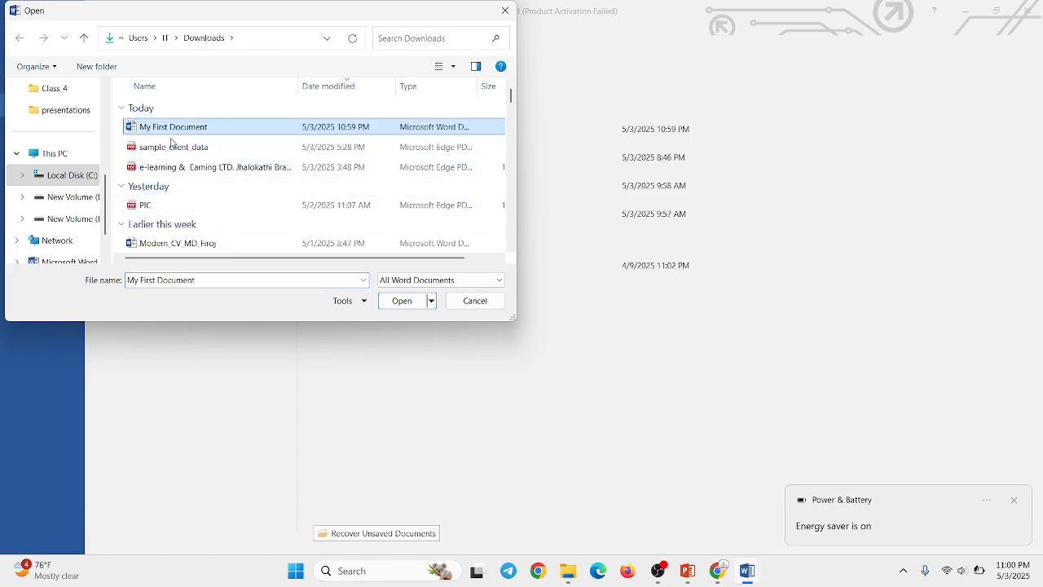
pyautogui.click(403, 302)
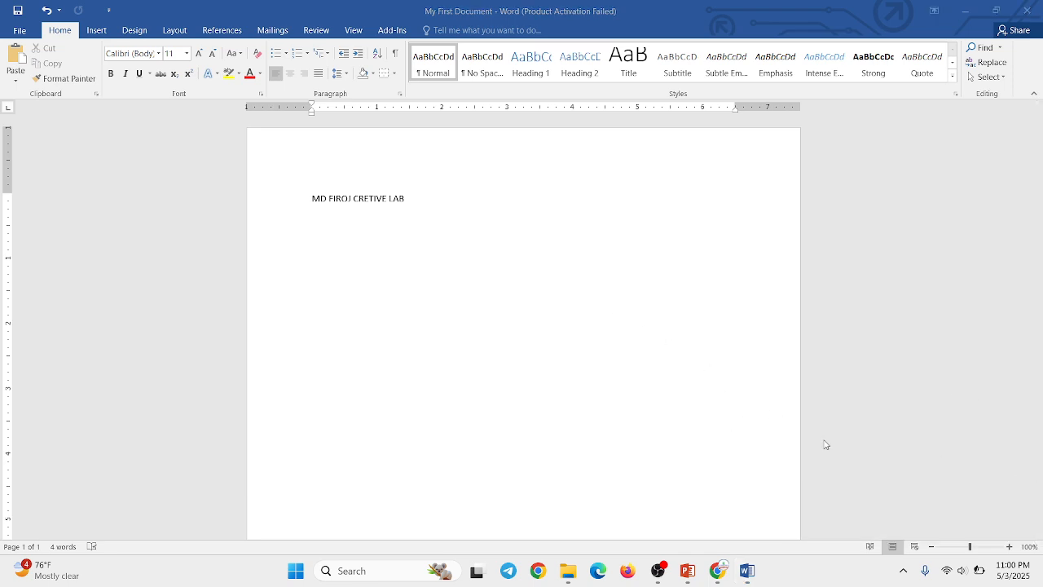
# Bring up the recent documents available for opening, leave without opening one, and switch to the PowerPoint presentation
pyautogui.click(509, 303)
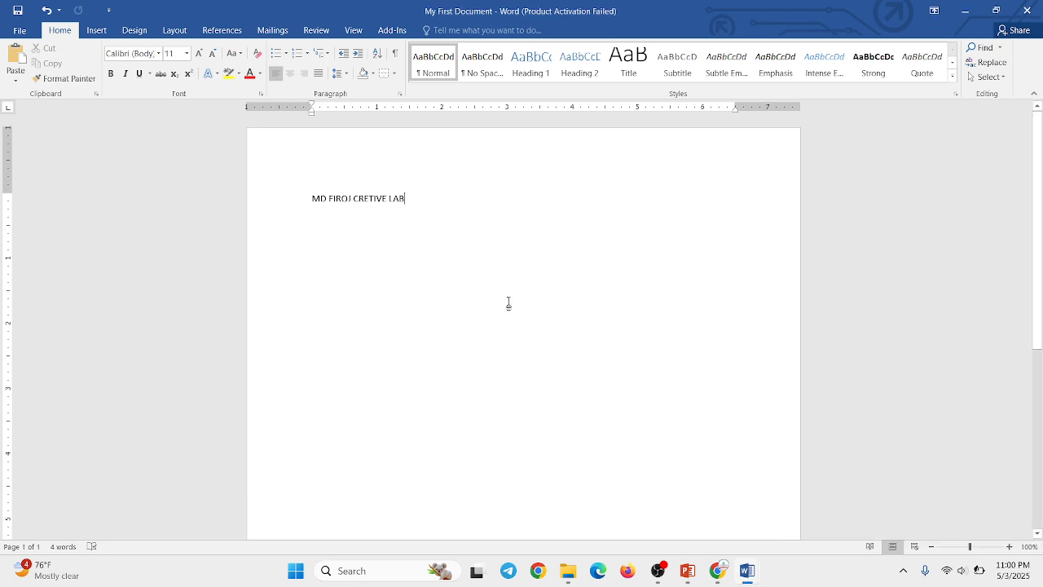
pyautogui.hotkey('ctrl', 'o')
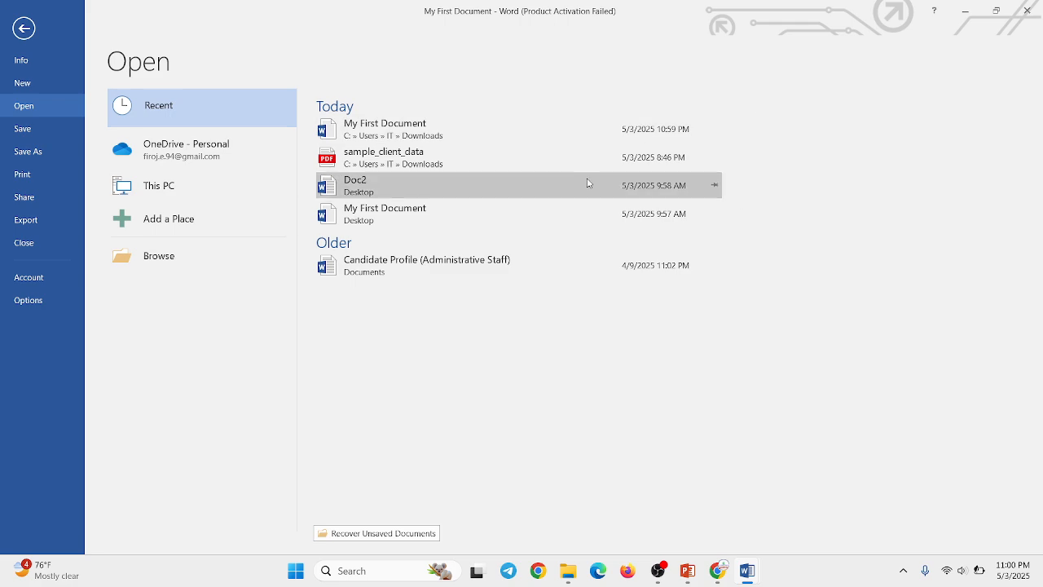
pyautogui.click(35, 31)
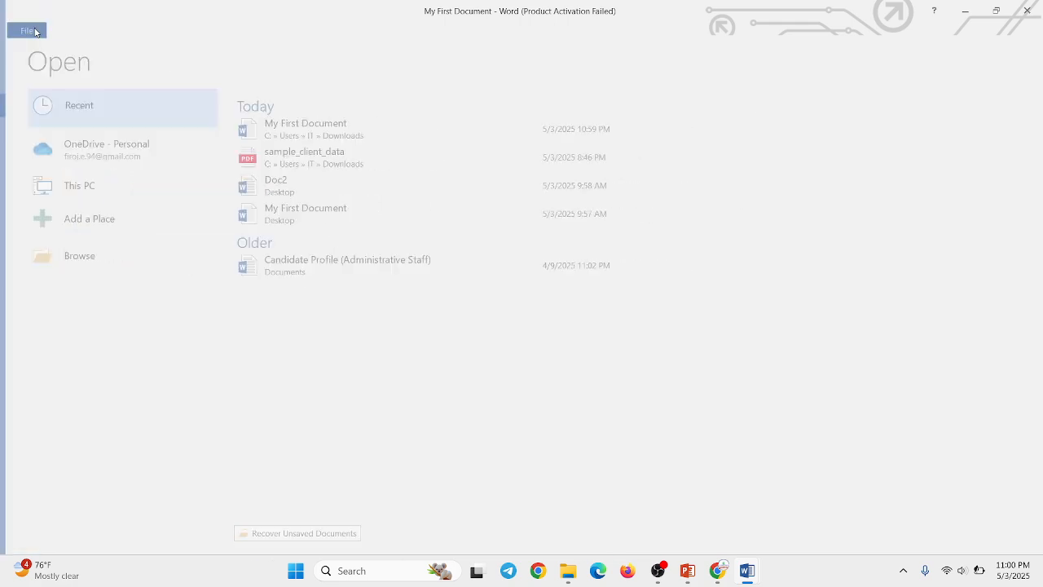
pyautogui.click(703, 543)
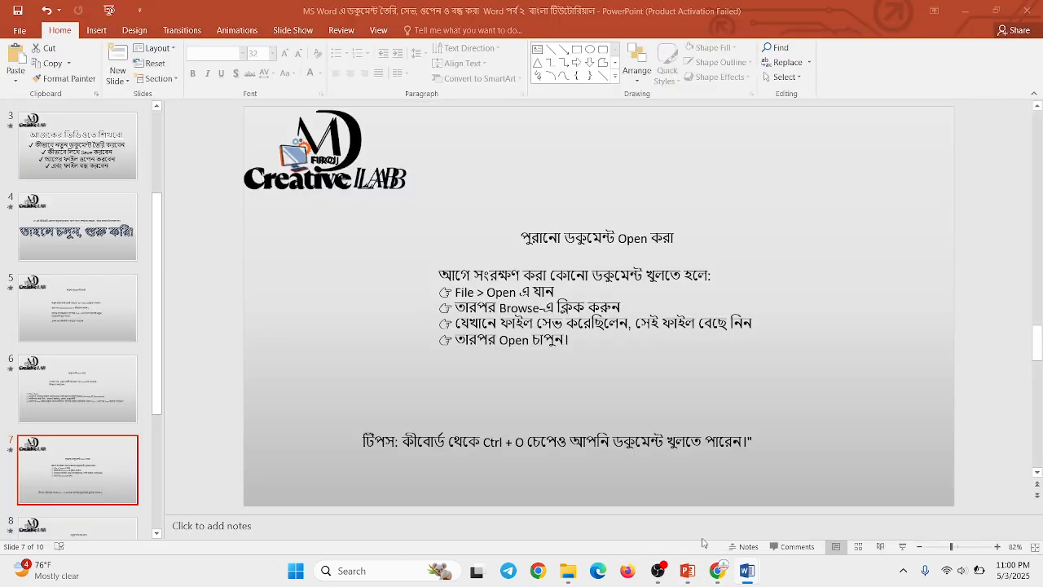